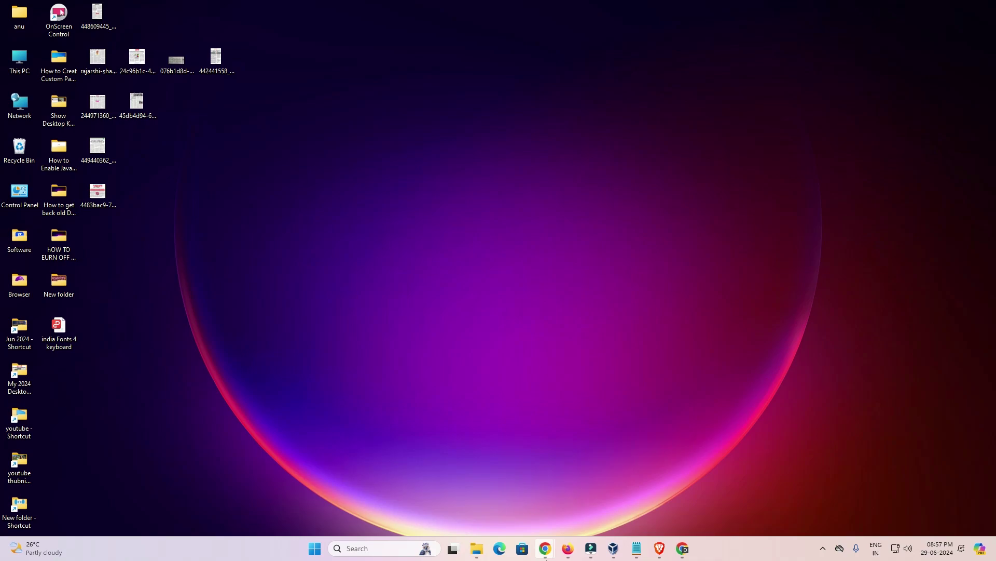
Rerun the 'hp laserjet 1022n printer driver' Google search in Chrome
{"action": "mouse_move", "coordinate": [545, 548]}
{"action": "left_click", "coordinate": [587, 507]}
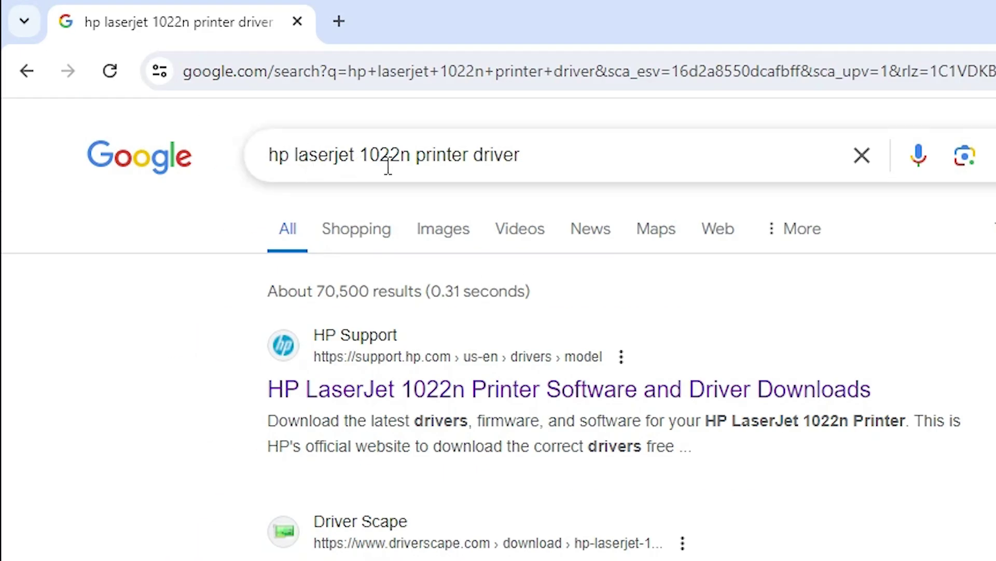
{"action": "left_click", "coordinate": [530, 152]}
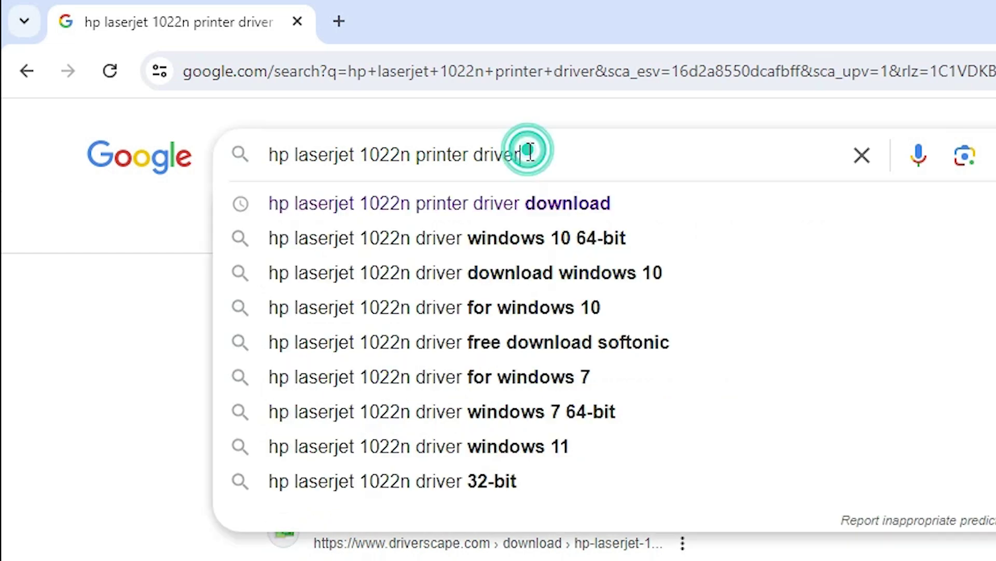
{"action": "key", "text": "Return"}
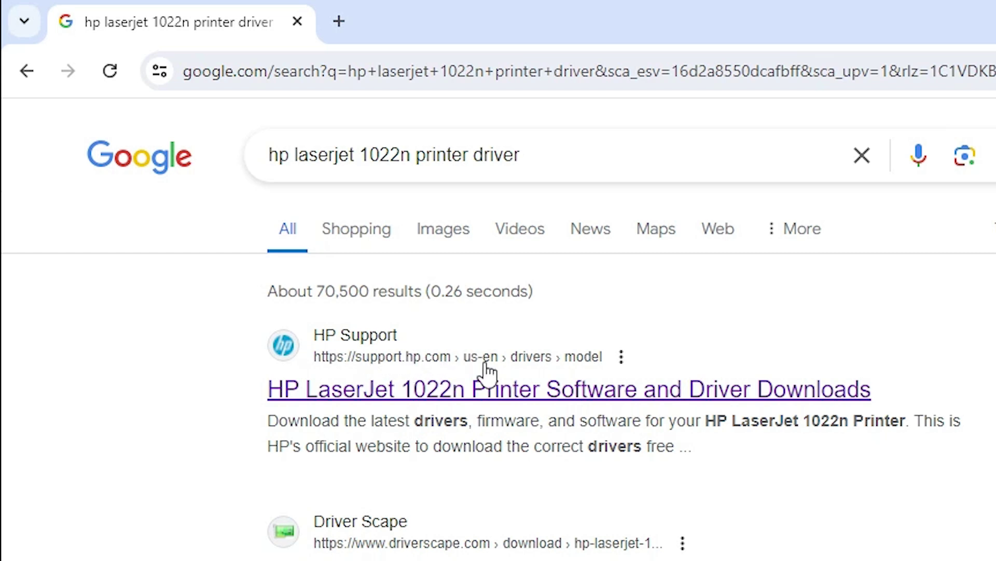
Open the HP Support driver result in a new tab
{"action": "right_click", "coordinate": [422, 395]}
{"action": "left_click", "coordinate": [485, 416]}
{"action": "left_click", "coordinate": [433, 19]}
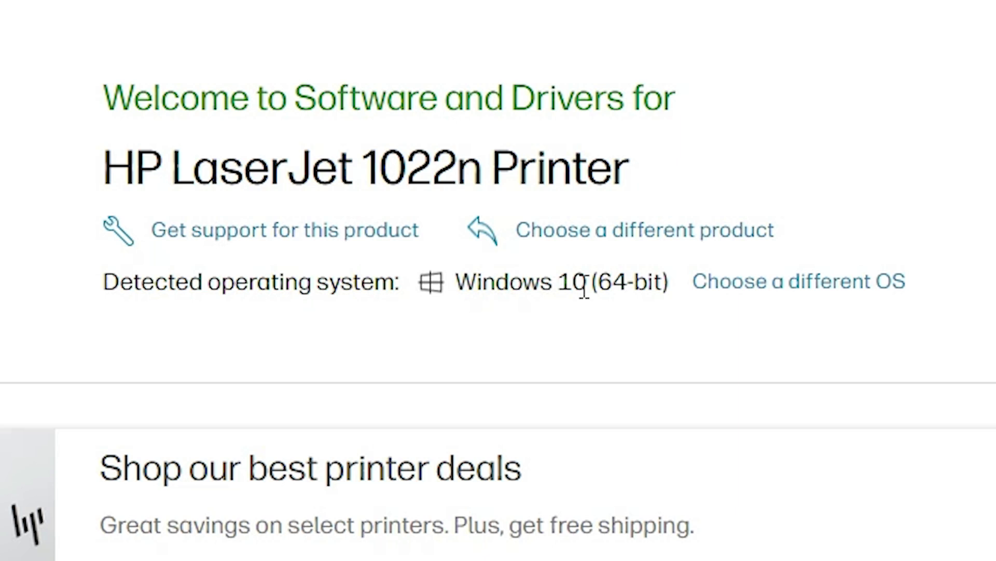
Choose Windows 7 (64-bit) as the operating system version
{"action": "left_click", "coordinate": [806, 295]}
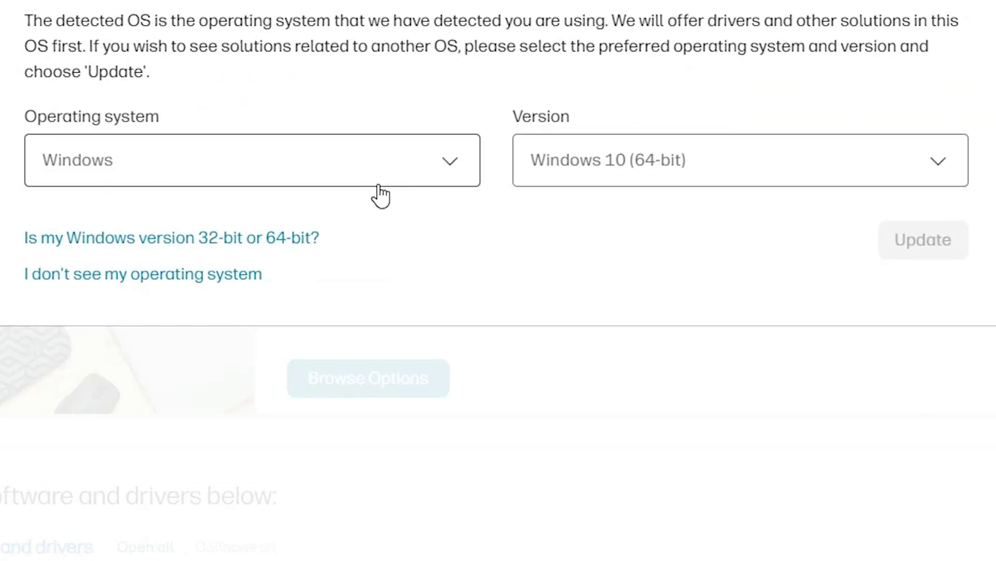
{"action": "left_click", "coordinate": [738, 152]}
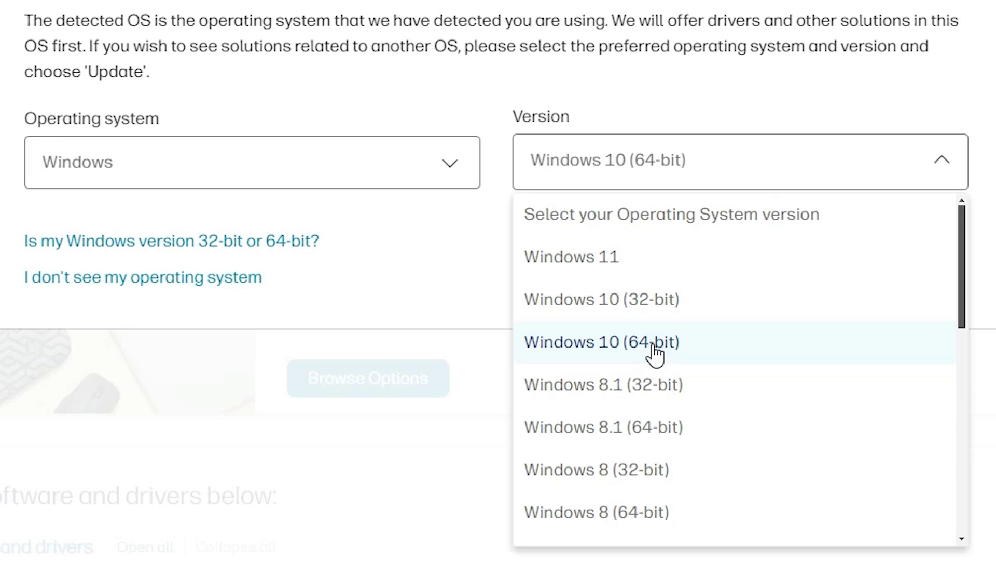
{"action": "scroll", "coordinate": [685, 358], "scroll_direction": "down", "scroll_amount": 4}
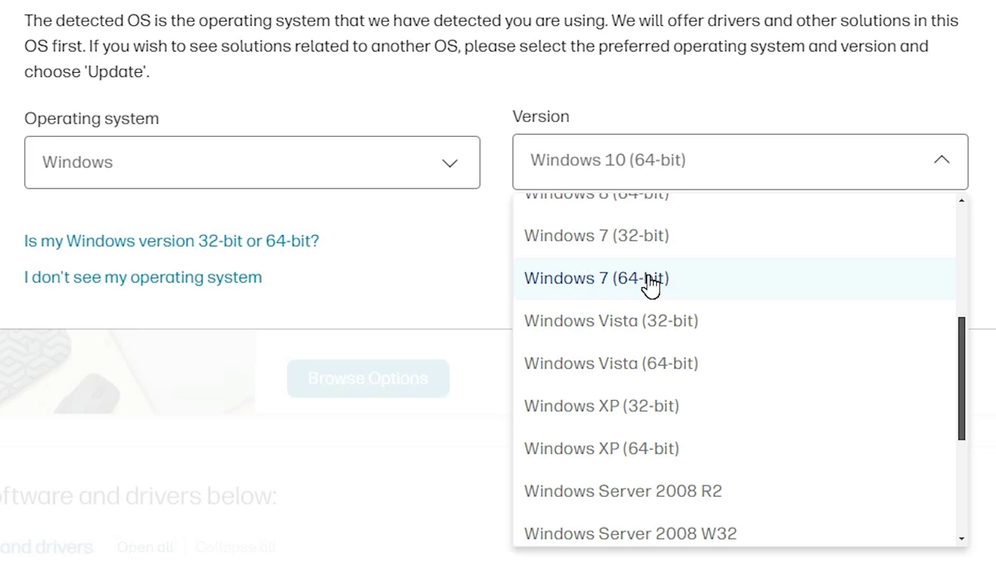
{"action": "left_click", "coordinate": [651, 286]}
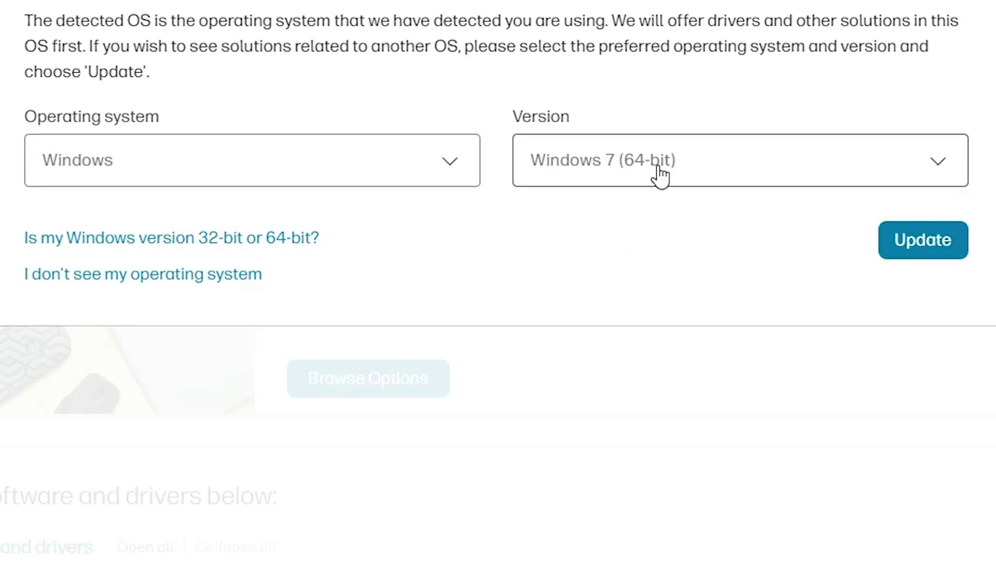
Apply Windows 7 (64-bit) and get the 1020/1022 Hostbased Plug and Play Basic Driver under Basic Drivers
{"action": "left_click", "coordinate": [939, 247]}
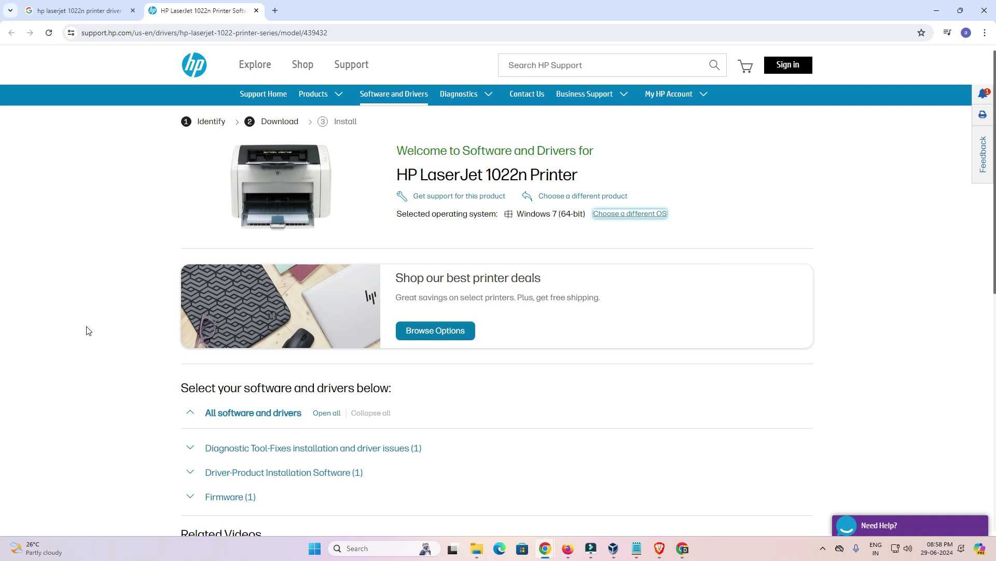
{"action": "scroll", "coordinate": [88, 330], "scroll_direction": "down", "scroll_amount": 2}
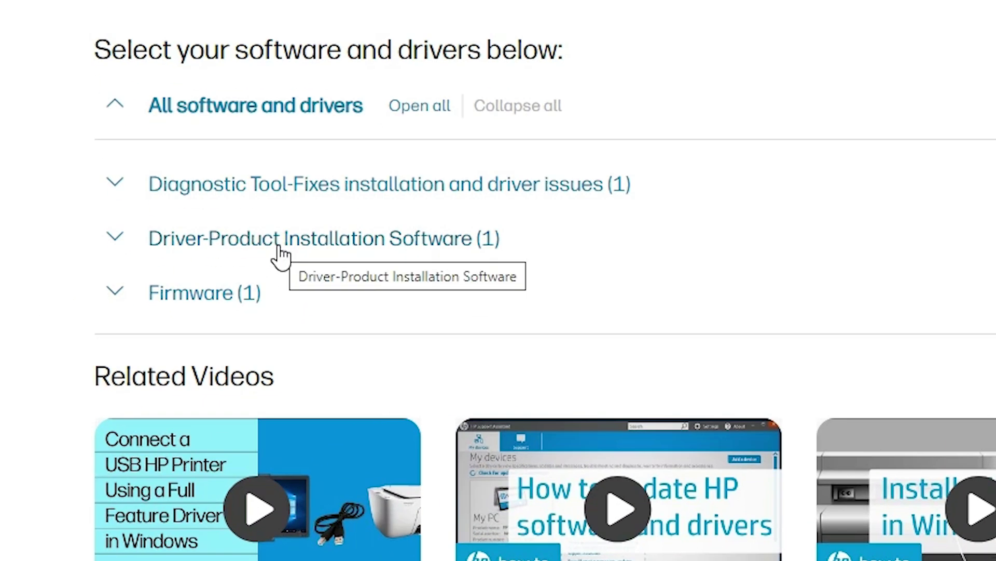
{"action": "left_click", "coordinate": [133, 248]}
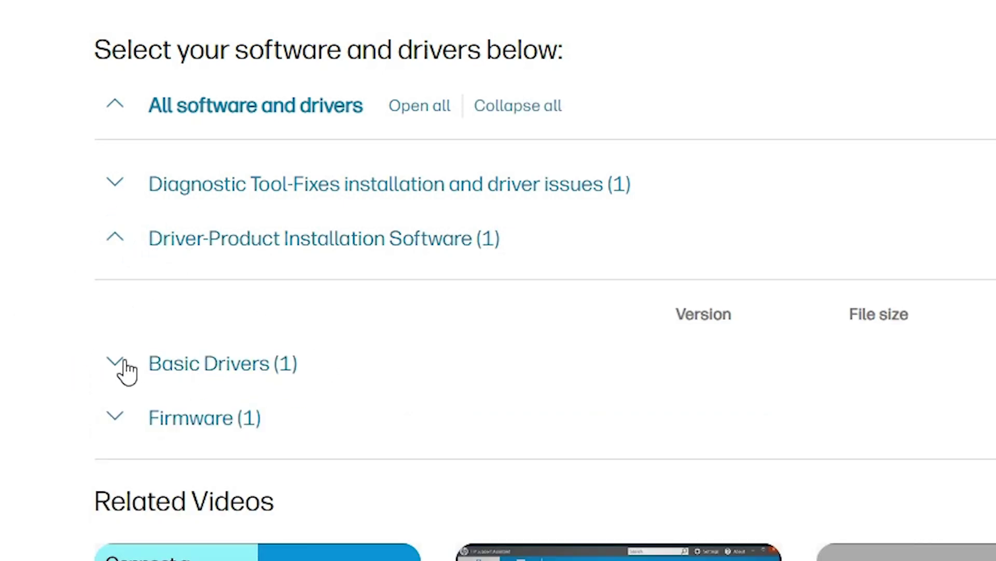
{"action": "scroll", "coordinate": [121, 370], "scroll_direction": "down", "scroll_amount": 2}
{"action": "left_click", "coordinate": [114, 212]}
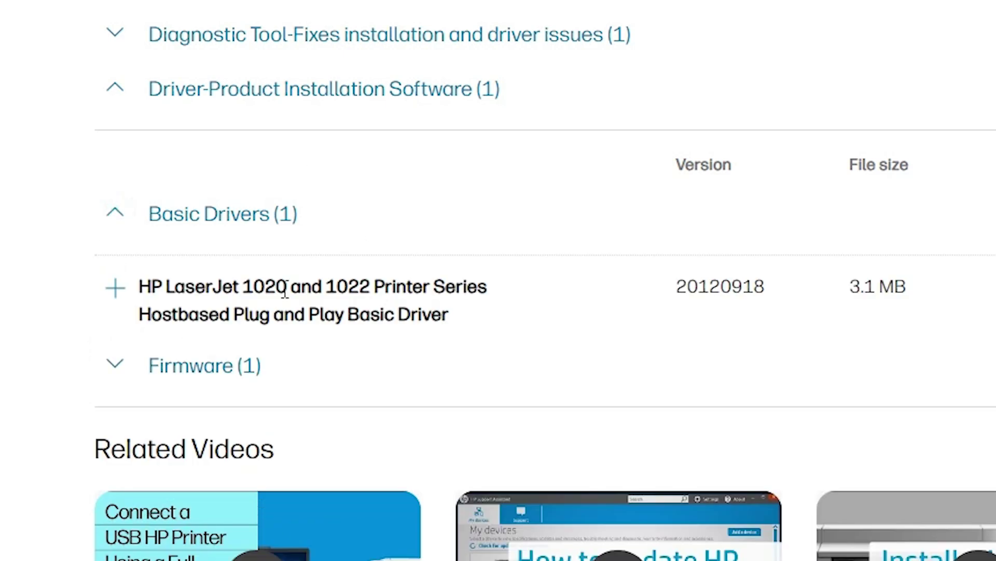
{"action": "left_click_drag", "start_coordinate": [139, 287], "coordinate": [445, 314]}
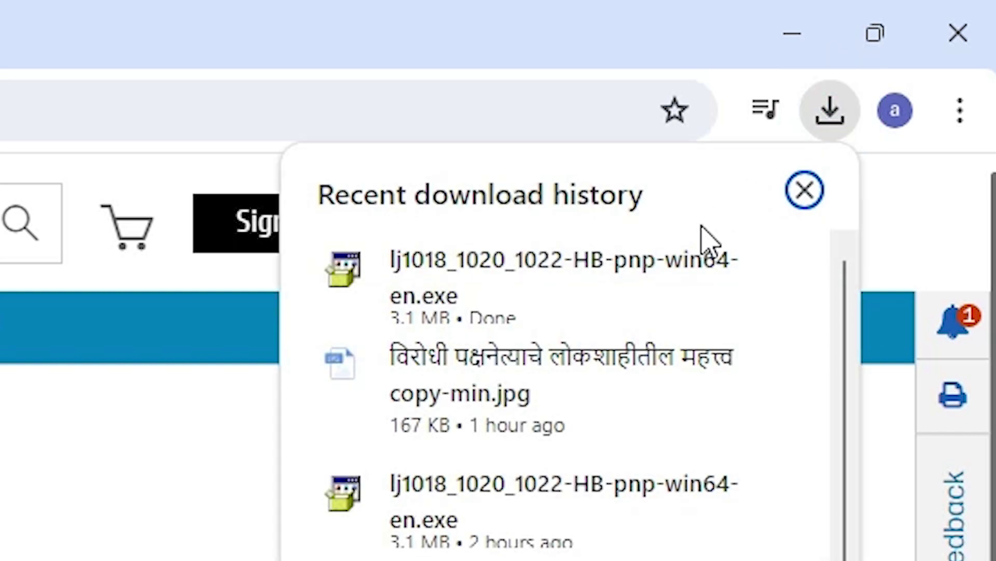
Move lj1018_1020_1022-HB-pnp-win64-en.exe from Downloads onto the desktop
{"action": "left_click", "coordinate": [712, 278]}
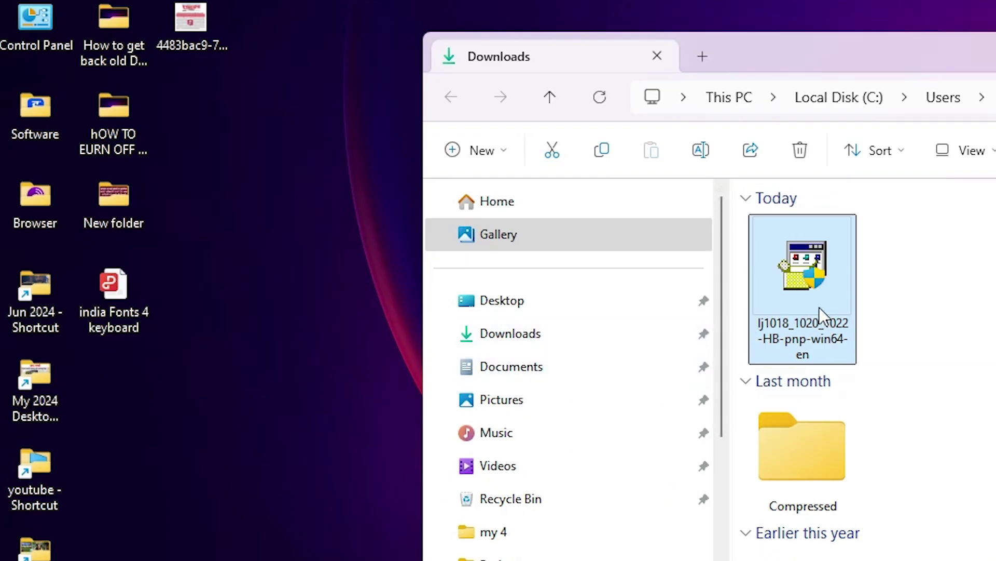
{"action": "left_click_drag", "start_coordinate": [817, 311], "coordinate": [231, 466]}
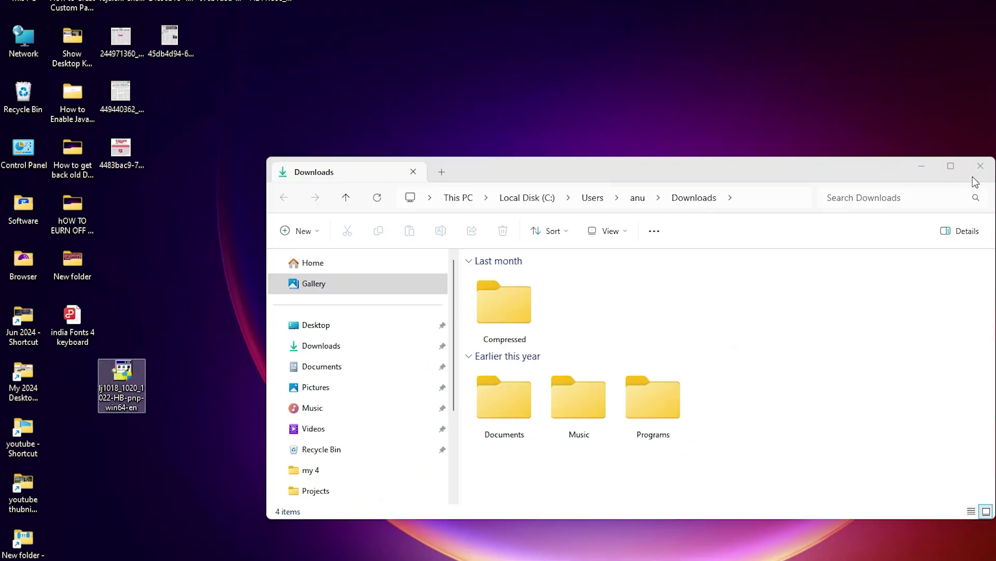
{"action": "left_click", "coordinate": [783, 206]}
{"action": "left_click_drag", "start_coordinate": [95, 371], "coordinate": [69, 371]}
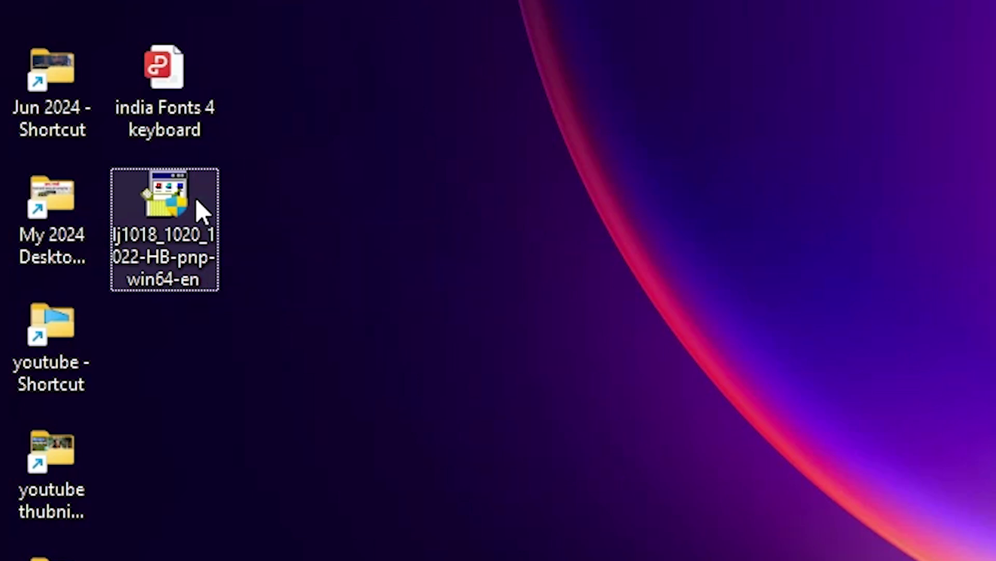
Extract the installer with WinRAR to a desktop folder and review its driver files
{"action": "right_click", "coordinate": [197, 211]}
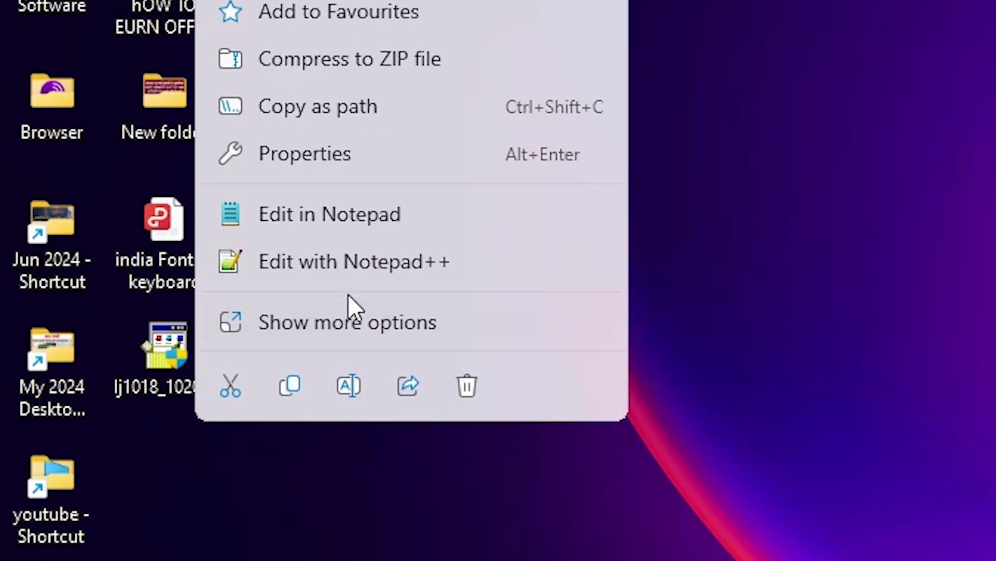
{"action": "left_click", "coordinate": [347, 308]}
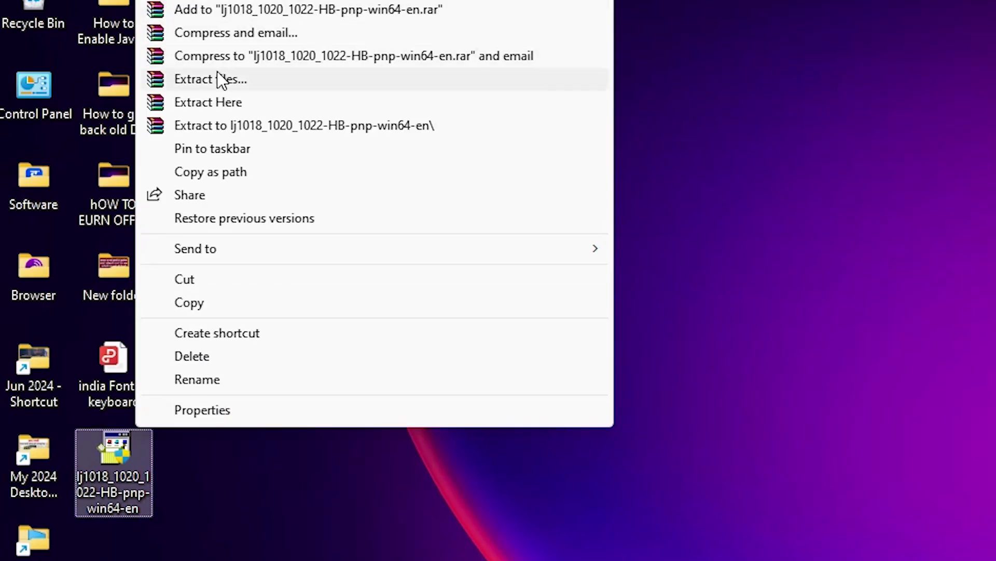
{"action": "left_click", "coordinate": [221, 81]}
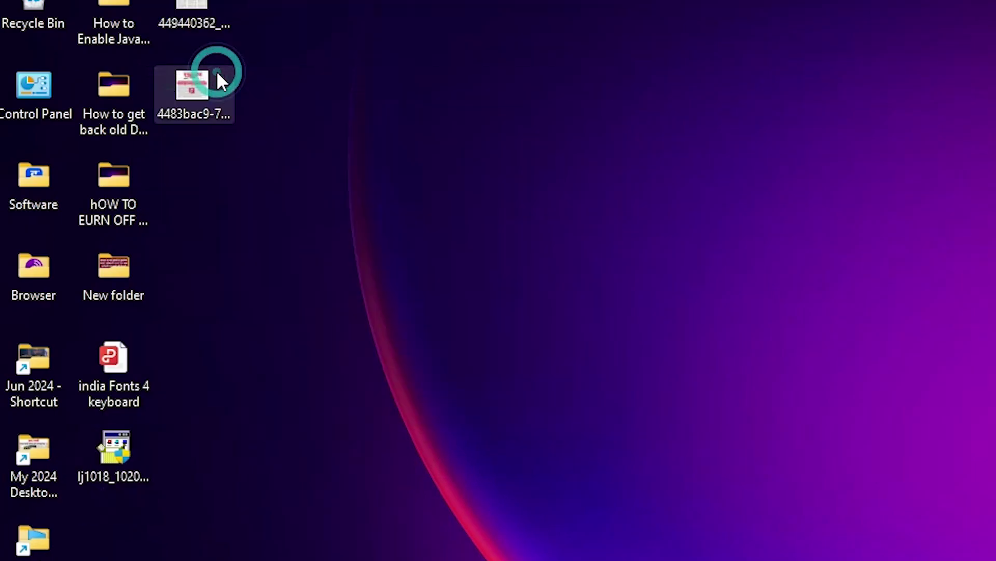
{"action": "left_click", "coordinate": [549, 505]}
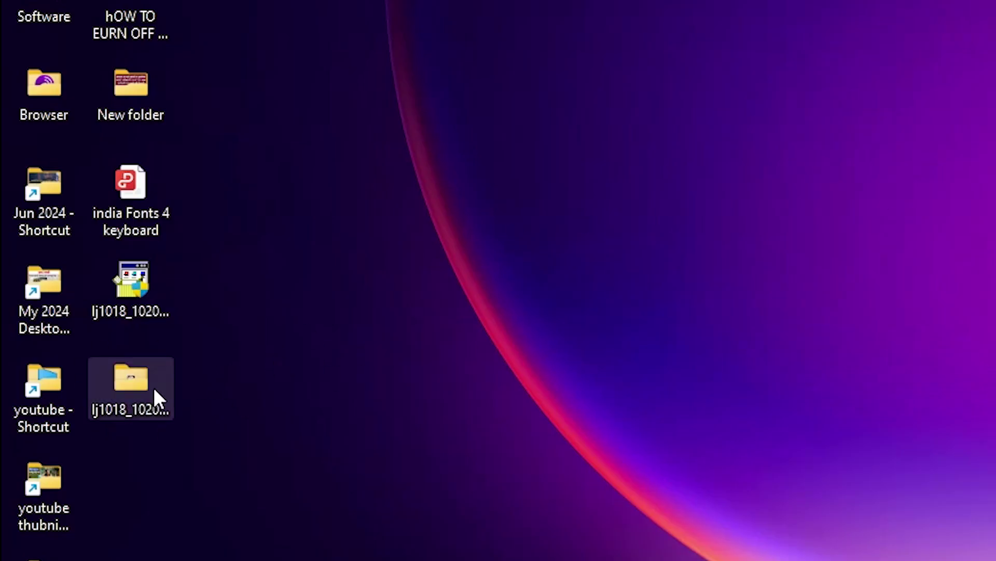
{"action": "double_click", "coordinate": [134, 390]}
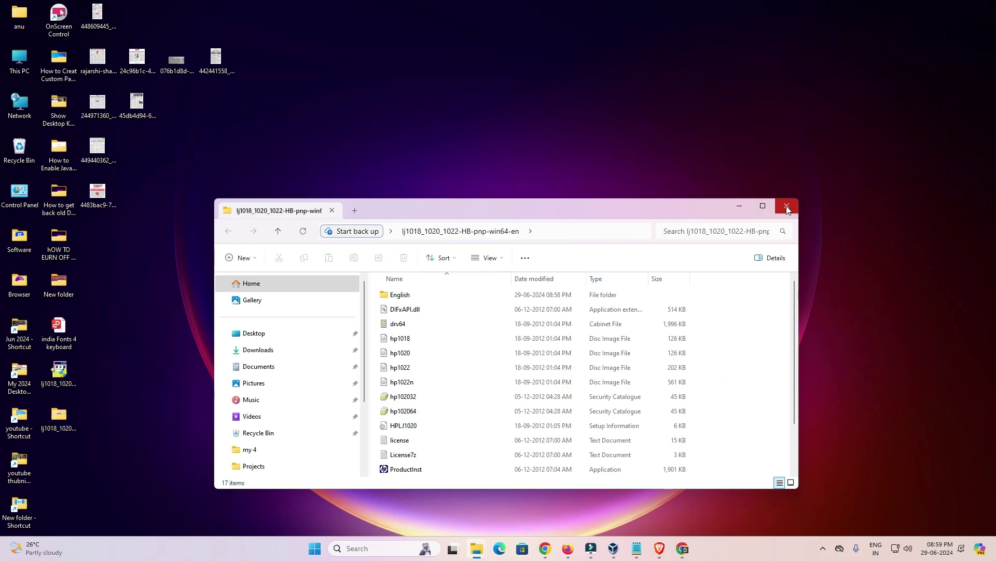
{"action": "left_click", "coordinate": [786, 207]}
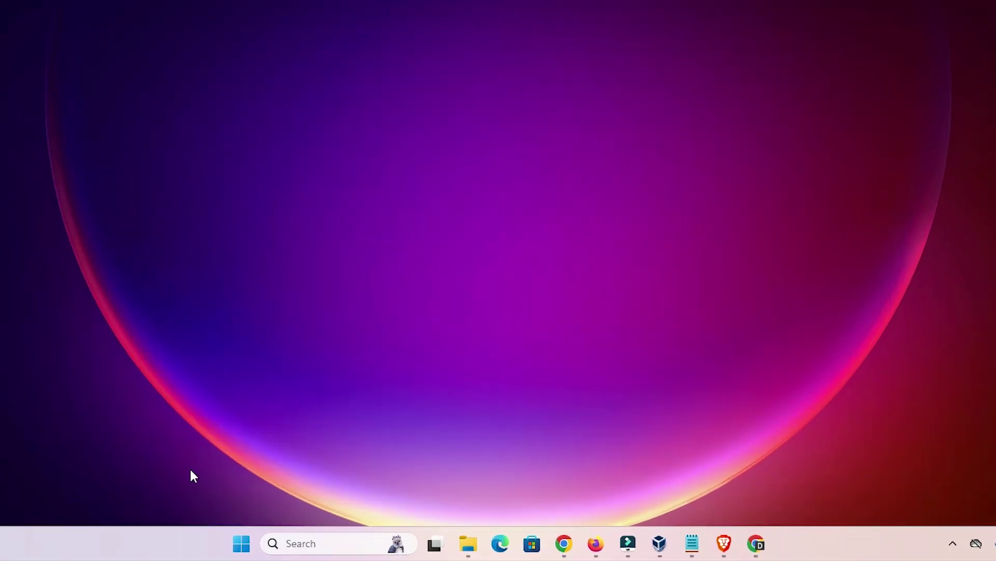
Search Start for Printers & scanners and start adding a device
{"action": "left_click", "coordinate": [241, 544]}
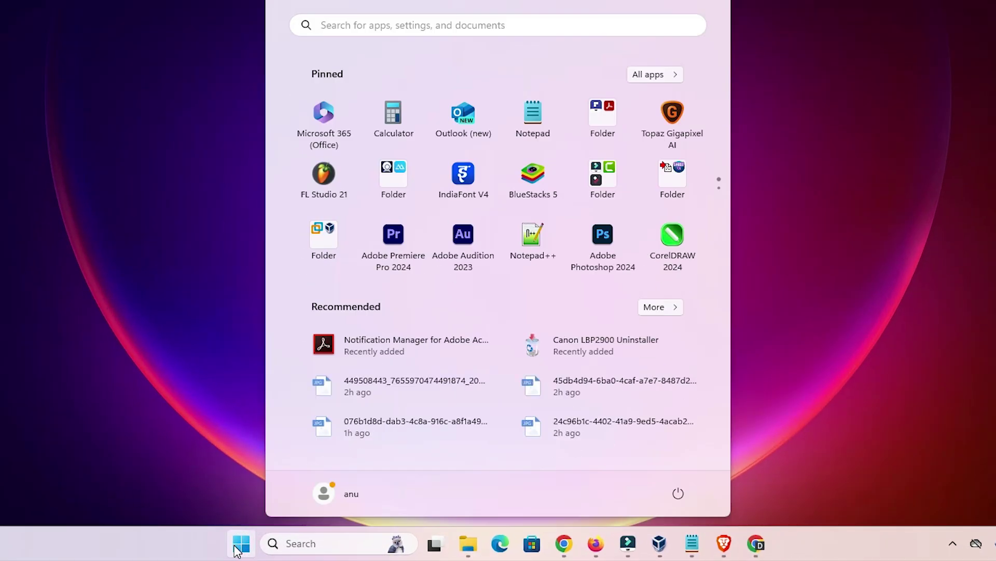
{"action": "type", "text": "pr"}
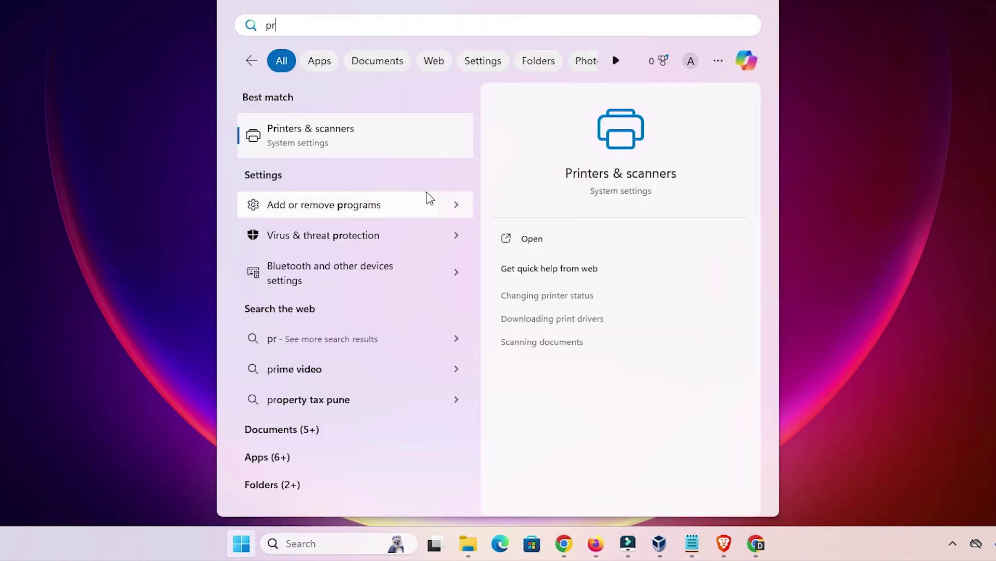
{"action": "left_click", "coordinate": [366, 143]}
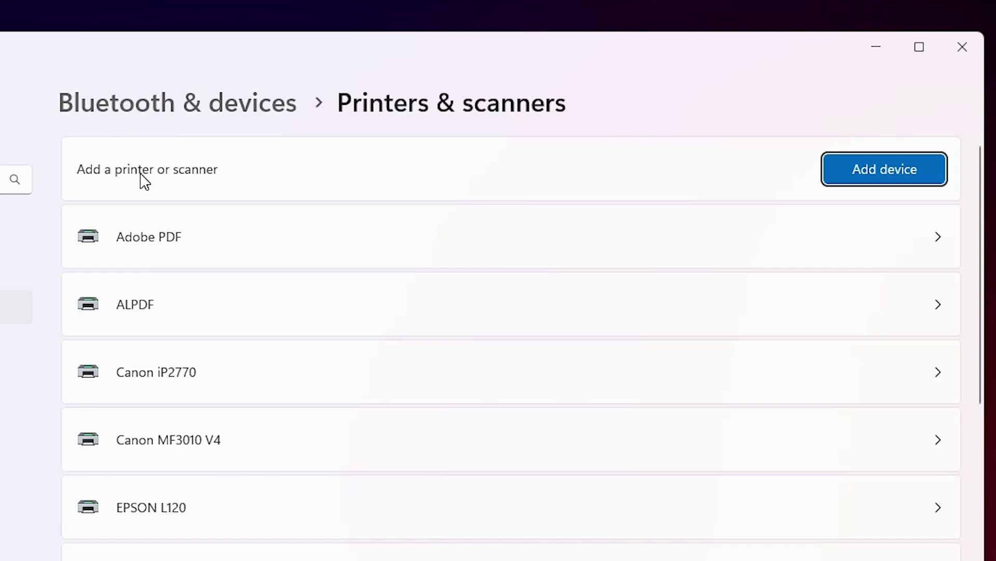
{"action": "left_click", "coordinate": [866, 181]}
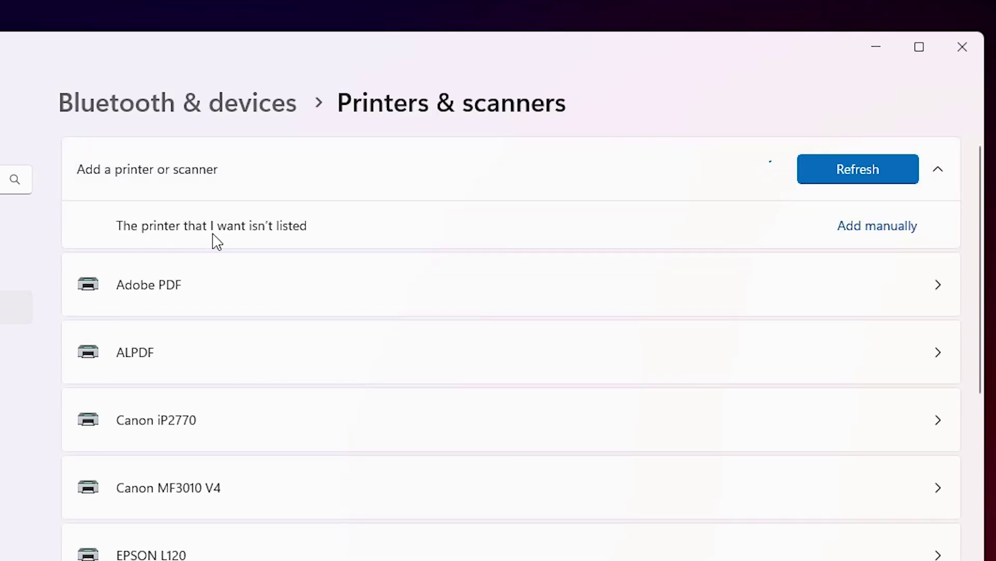
Add the printer manually as a local printer with manual settings
{"action": "left_click", "coordinate": [865, 229]}
{"action": "left_click", "coordinate": [963, 47]}
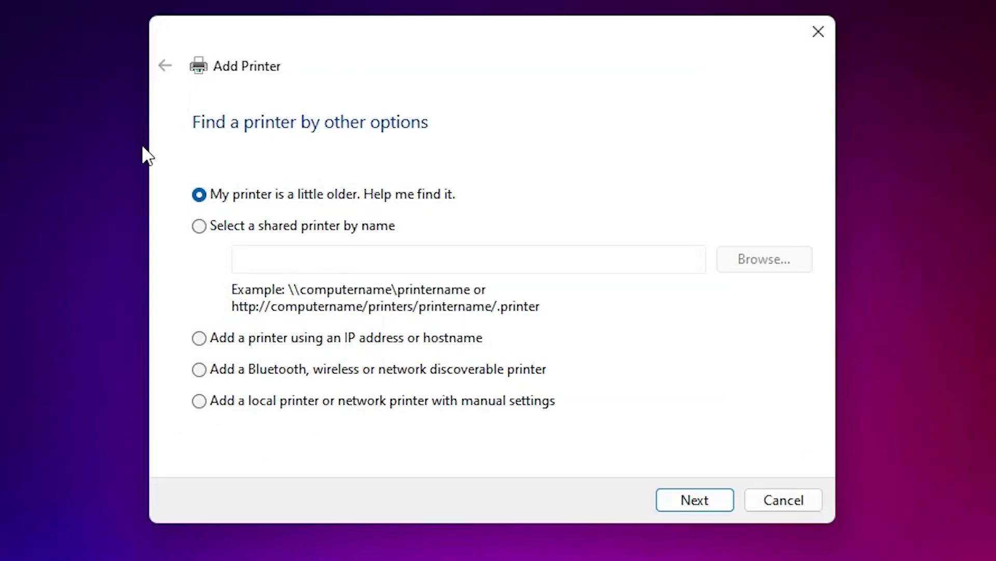
{"action": "left_click", "coordinate": [282, 406]}
{"action": "left_click", "coordinate": [706, 506]}
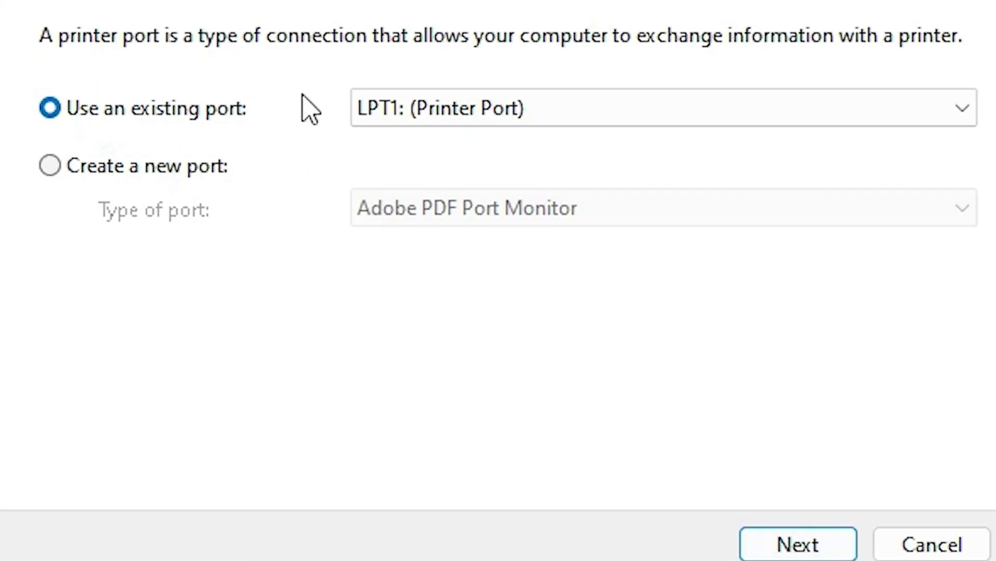
Use existing port USB001 (Local Port) for the printer
{"action": "left_click", "coordinate": [433, 111]}
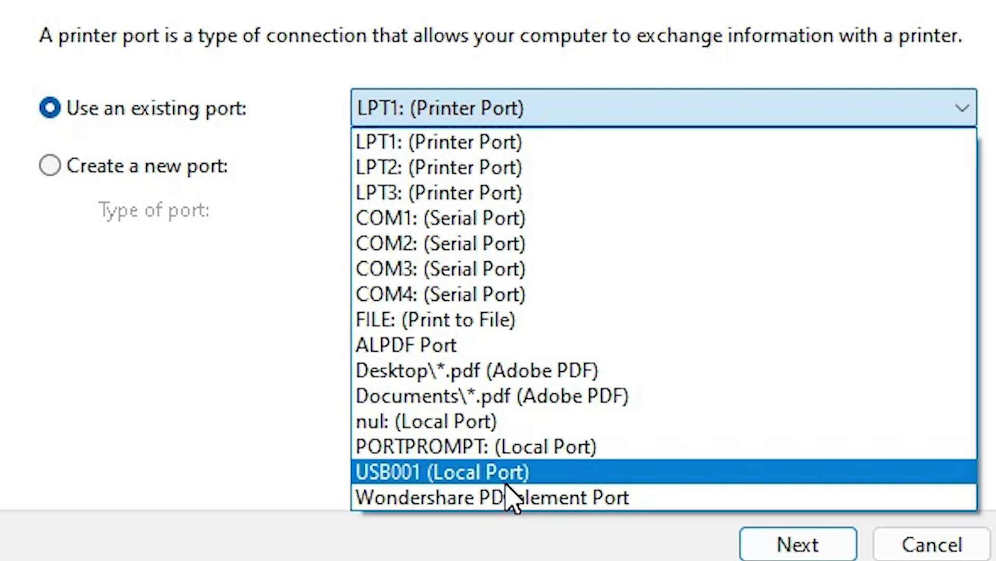
{"action": "left_click", "coordinate": [507, 483]}
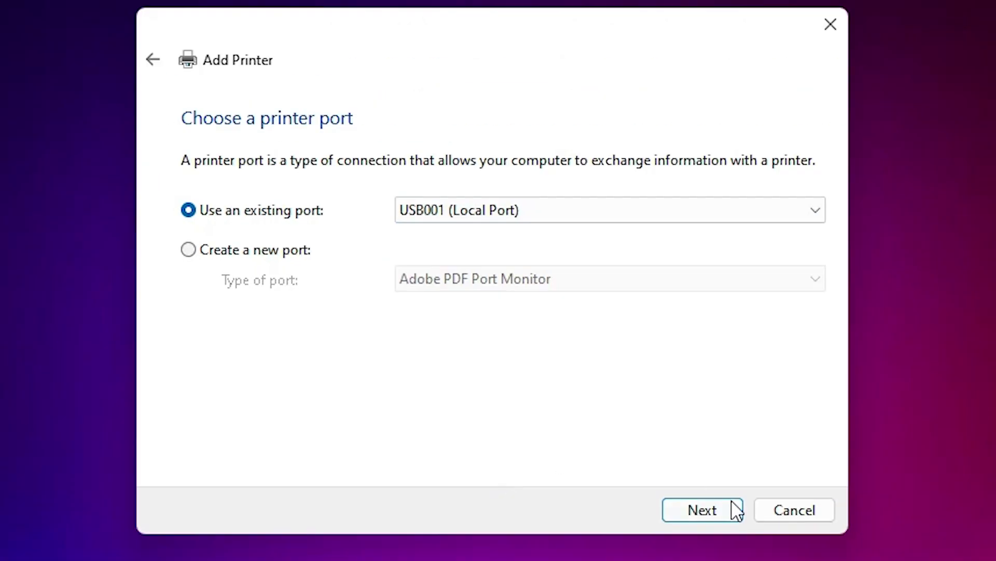
{"action": "left_click", "coordinate": [733, 507]}
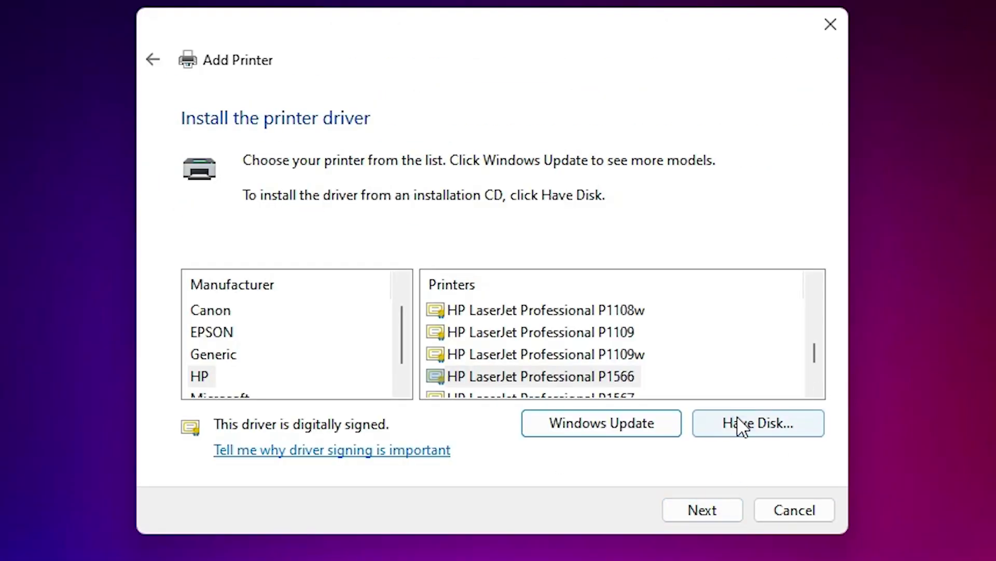
Load HPLJ1020.INF via Have Disk from the Desktop lj1018_1020_1022 folder
{"action": "left_click", "coordinate": [740, 425]}
{"action": "left_click", "coordinate": [700, 392]}
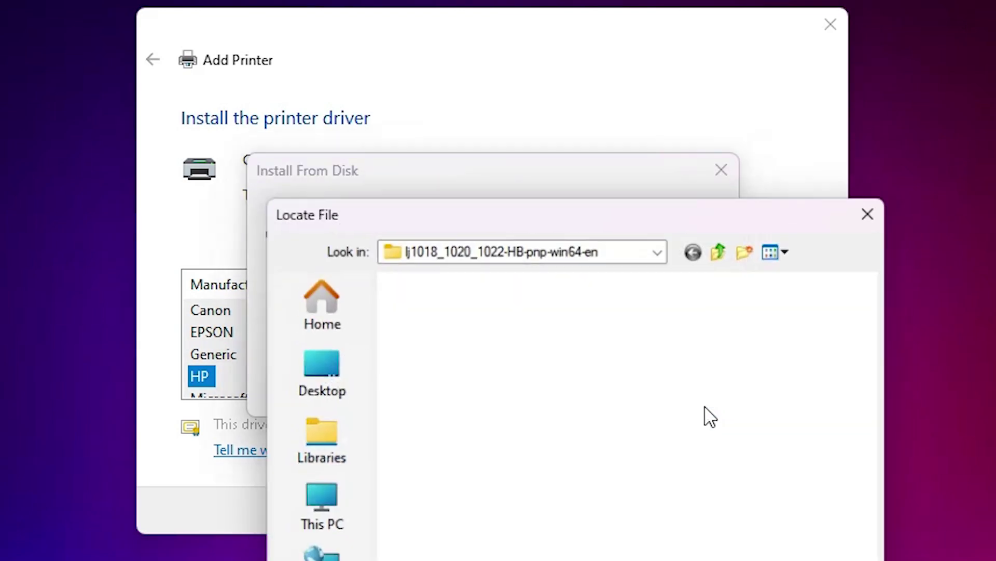
{"action": "left_click", "coordinate": [314, 215]}
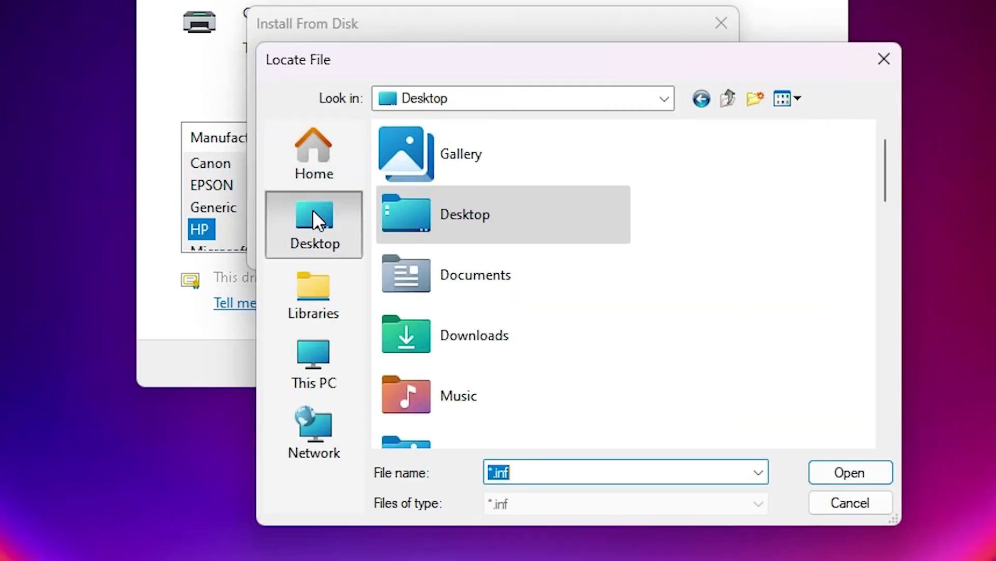
{"action": "scroll", "coordinate": [528, 271], "scroll_direction": "down", "scroll_amount": 5}
{"action": "scroll", "coordinate": [534, 273], "scroll_direction": "down", "scroll_amount": 3}
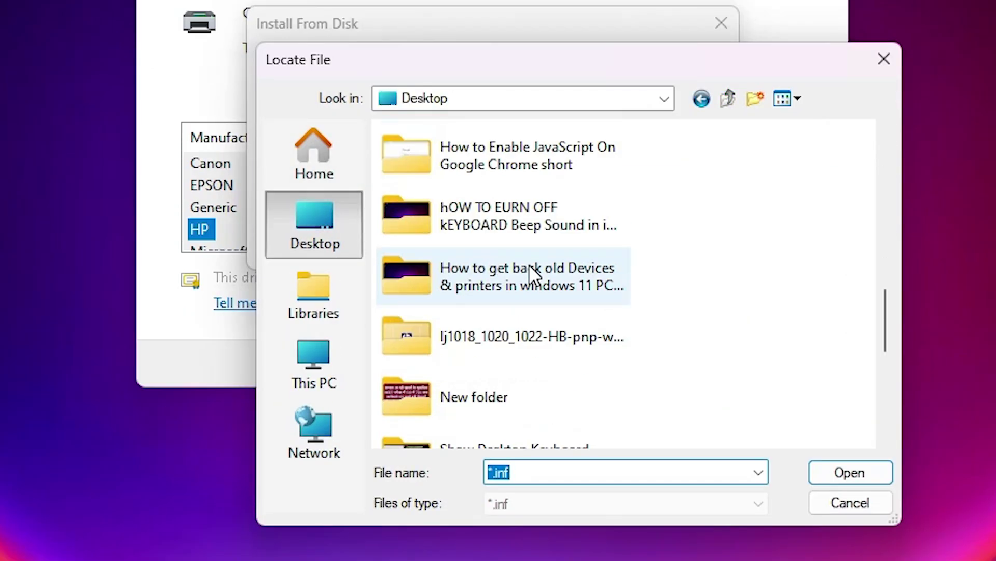
{"action": "double_click", "coordinate": [490, 337]}
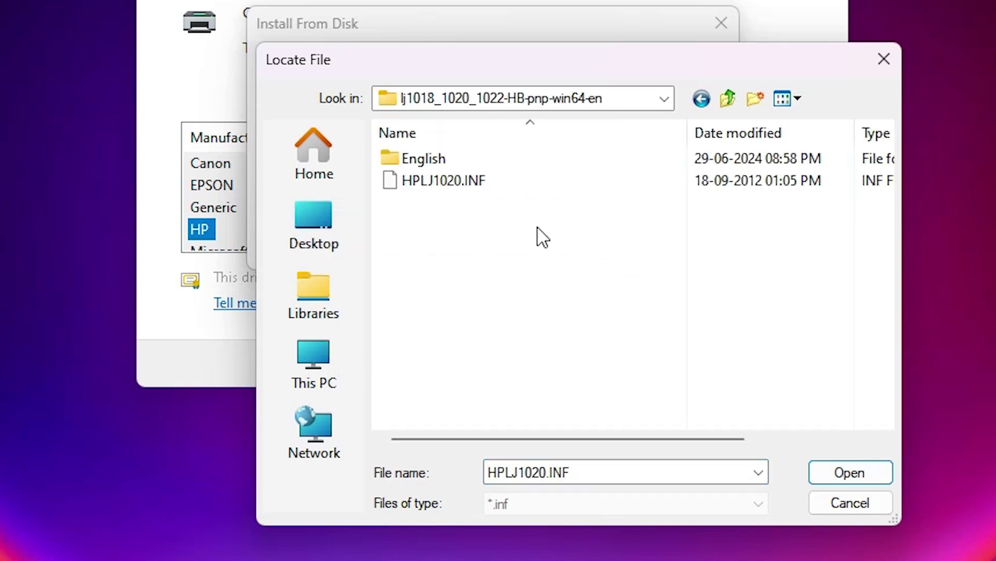
{"action": "left_click", "coordinate": [463, 188]}
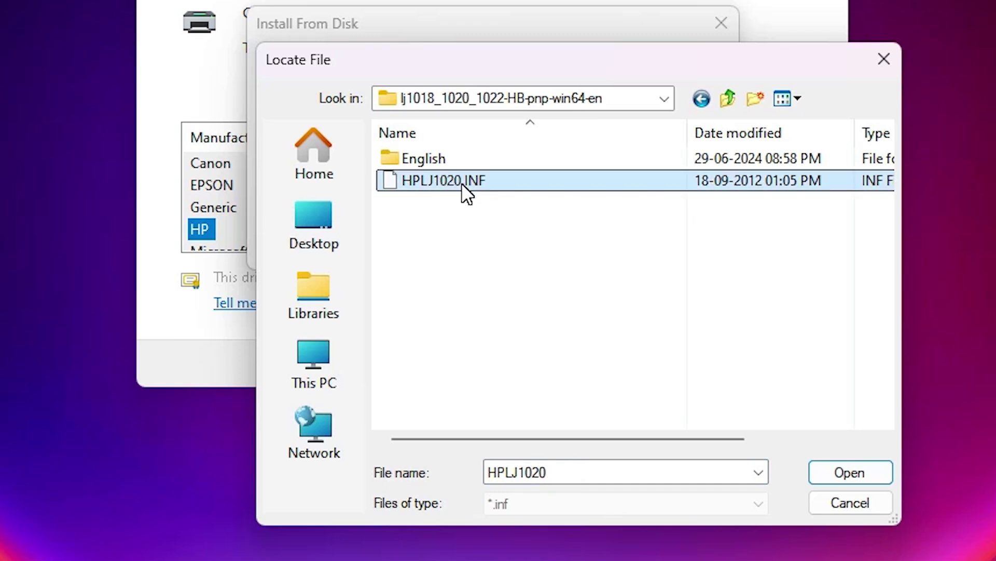
{"action": "left_click", "coordinate": [847, 475]}
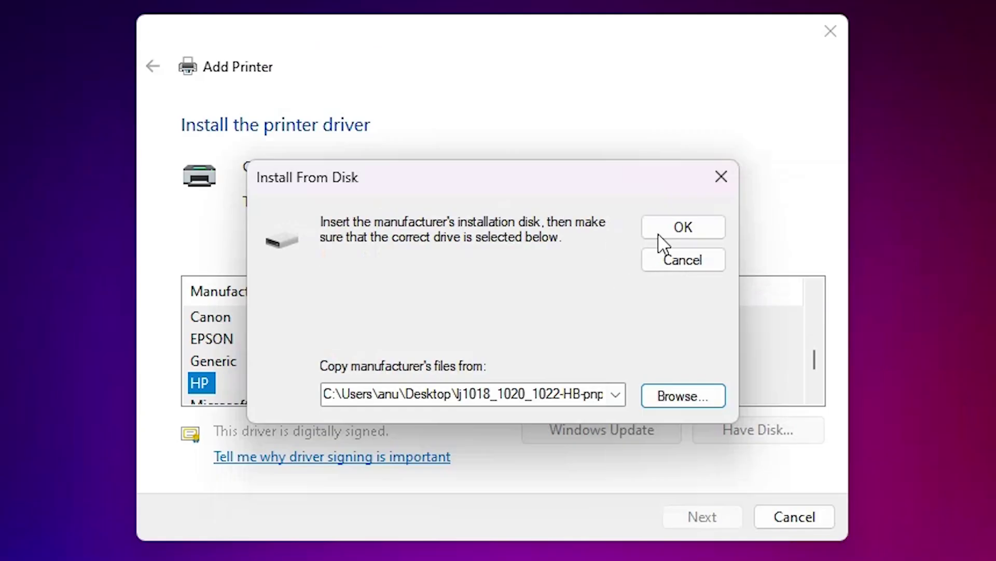
{"action": "left_click", "coordinate": [662, 234]}
{"action": "scroll", "coordinate": [290, 366], "scroll_direction": "down", "scroll_amount": 1}
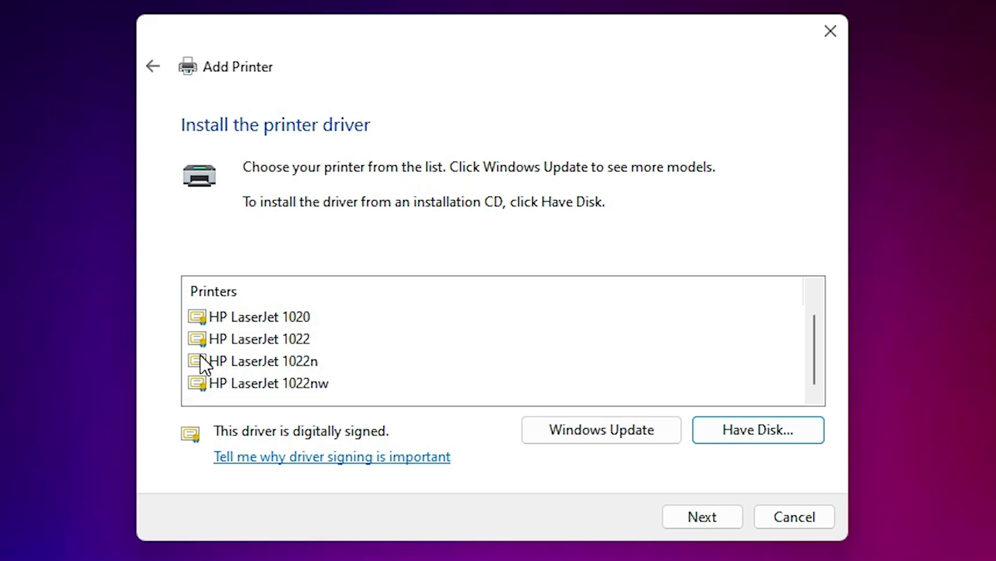
Install HP LaserJet 1022n with its default name, not shared, and finish
{"action": "left_click", "coordinate": [307, 367]}
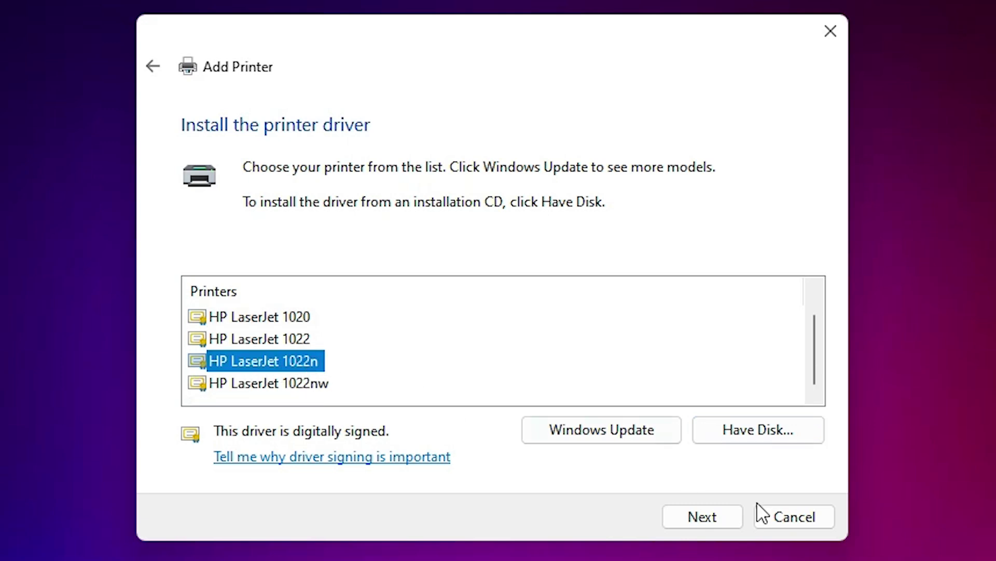
{"action": "left_click", "coordinate": [709, 519]}
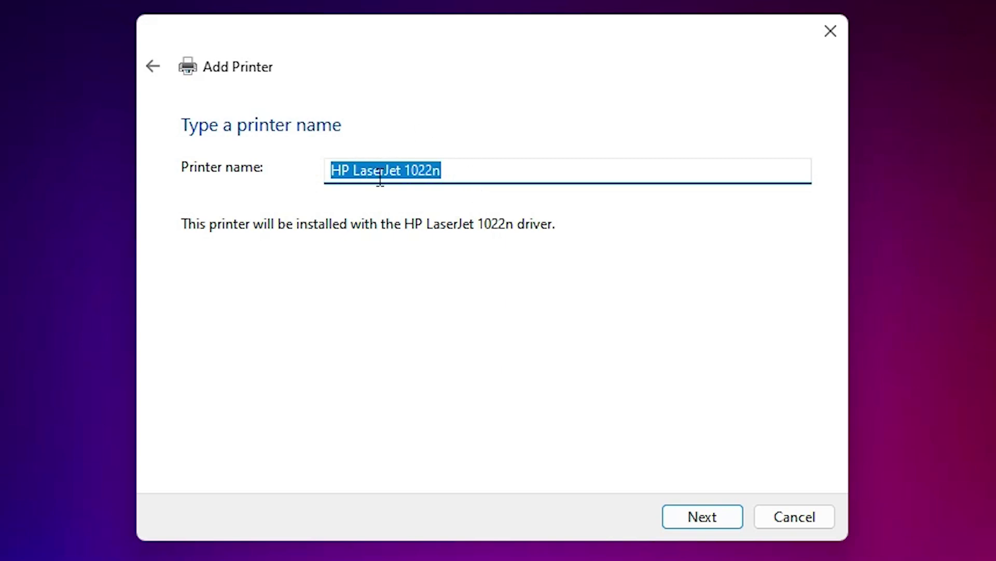
{"action": "left_click", "coordinate": [702, 514]}
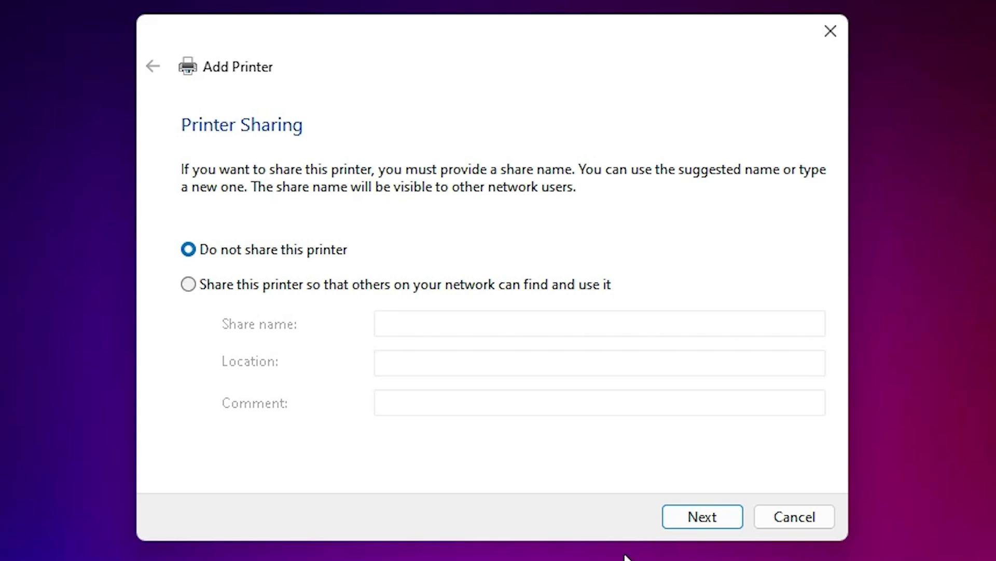
{"action": "left_click", "coordinate": [704, 506]}
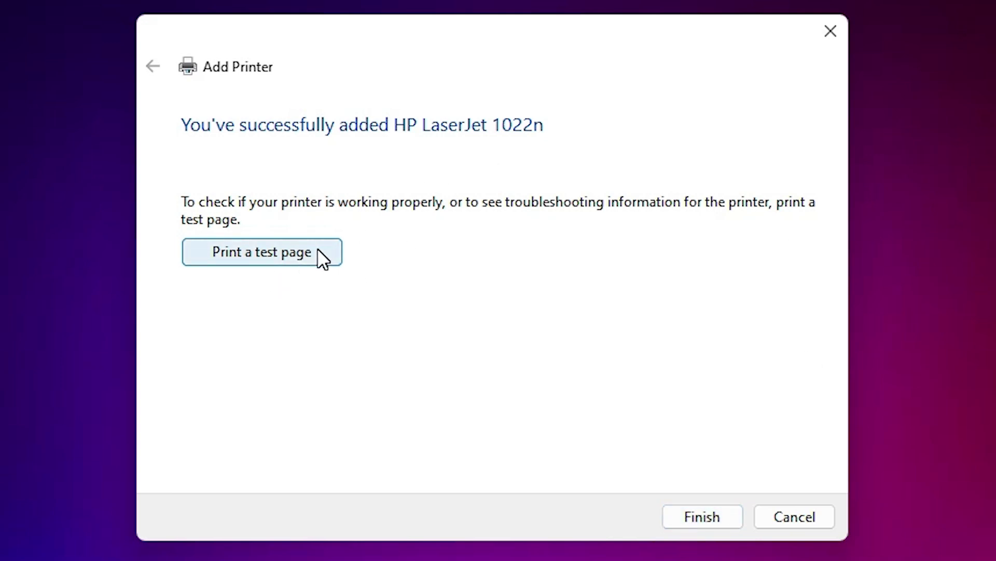
{"action": "left_click", "coordinate": [697, 514]}
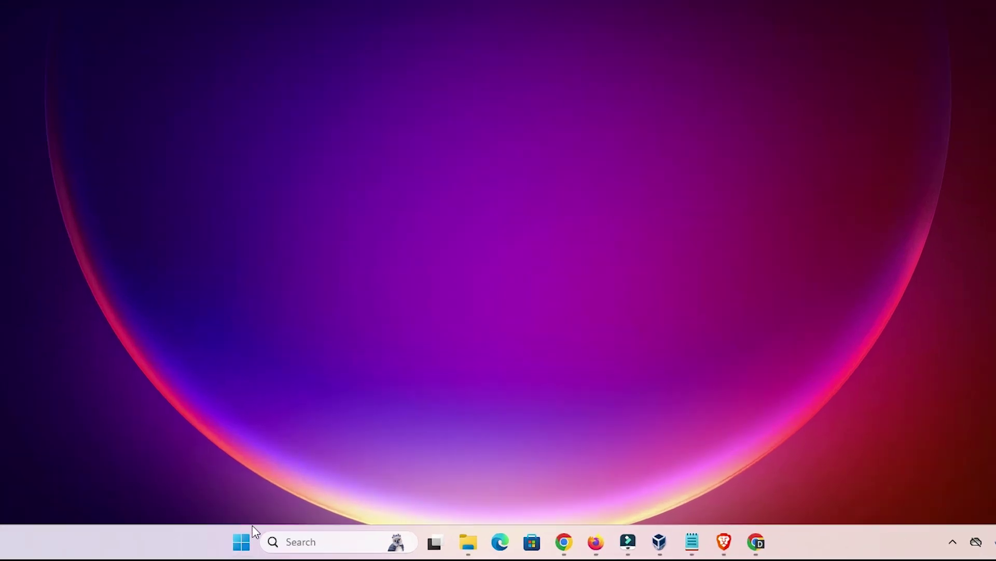
Reopen Printers & scanners from Start search to confirm HP LaserJet 1022n is listed
{"action": "left_click", "coordinate": [244, 547]}
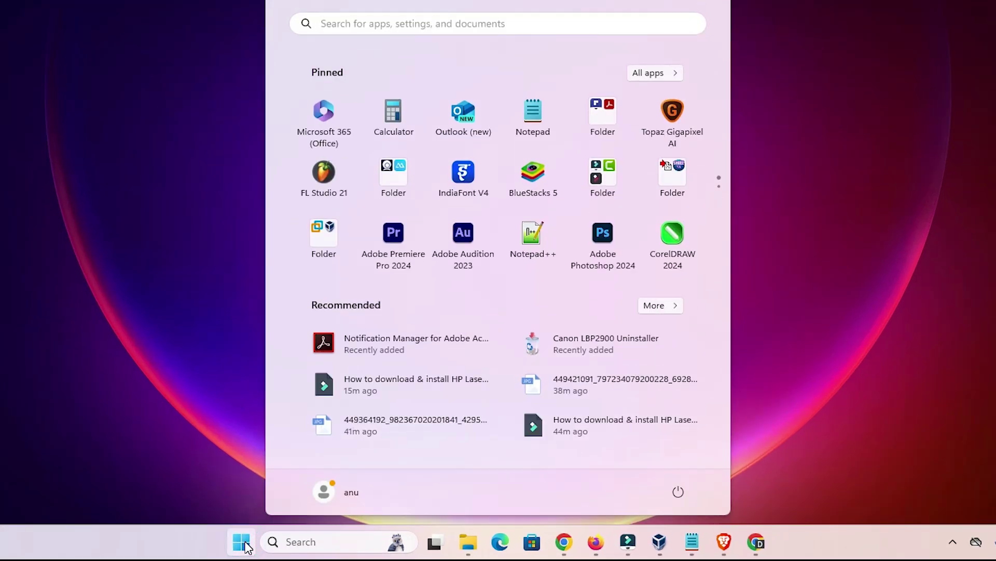
{"action": "type", "text": "pr"}
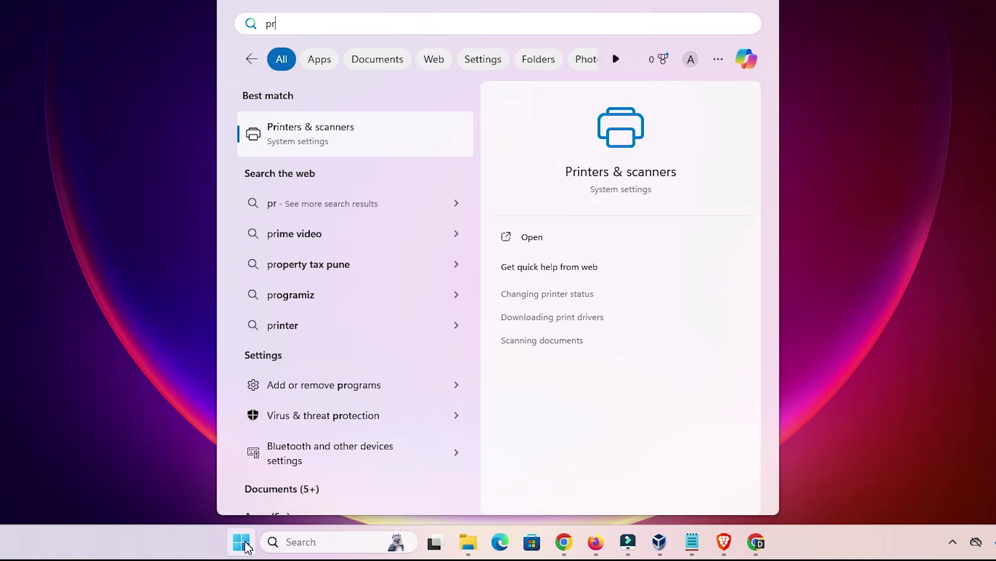
{"action": "left_click", "coordinate": [364, 147]}
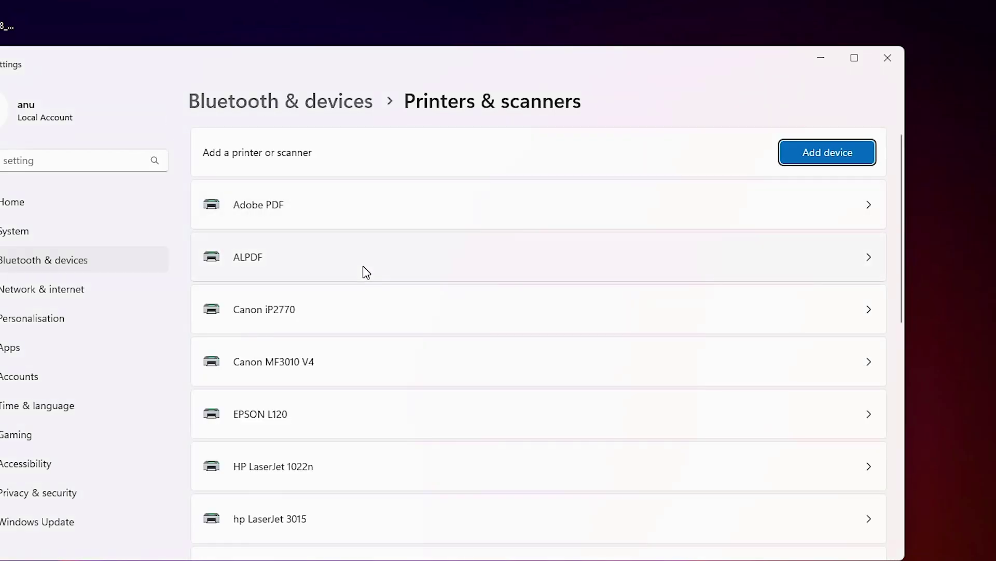
{"action": "scroll", "coordinate": [348, 432], "scroll_direction": "down", "scroll_amount": 2}
{"action": "scroll", "coordinate": [310, 422], "scroll_direction": "down", "scroll_amount": 1}
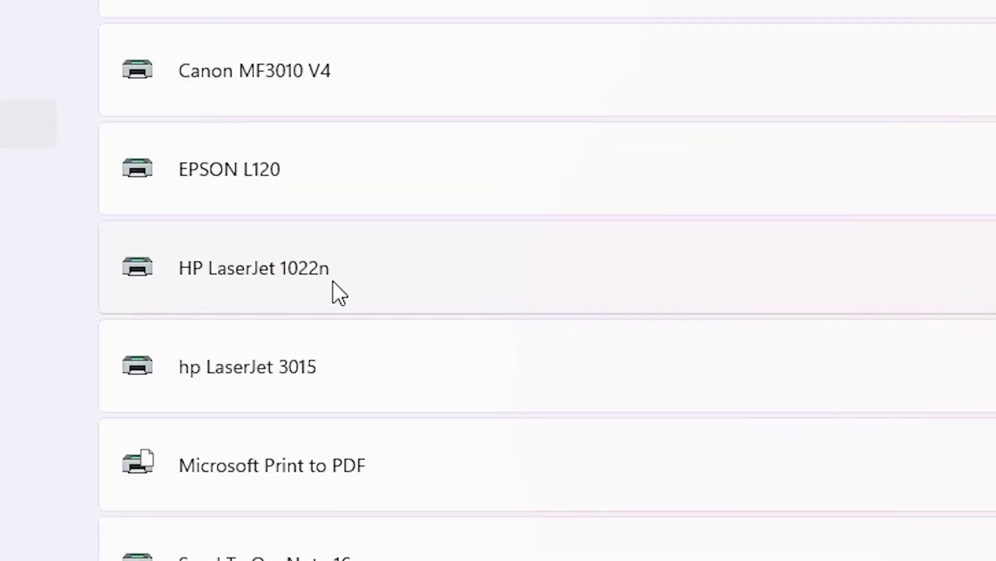
{"action": "scroll", "coordinate": [516, 233], "scroll_direction": "up", "scroll_amount": 1}
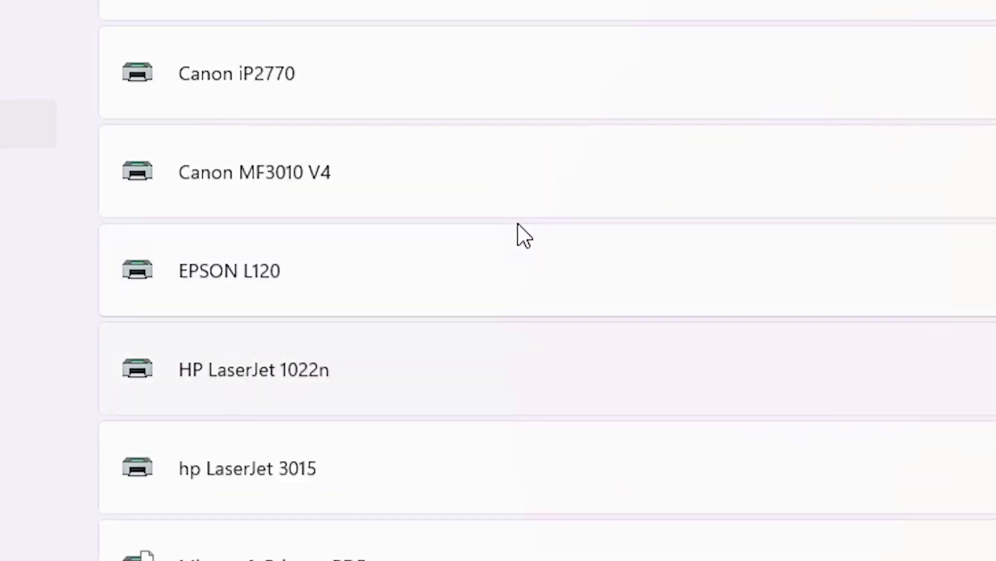
{"action": "scroll", "coordinate": [740, 278], "scroll_direction": "up", "scroll_amount": 2}
{"action": "scroll", "coordinate": [312, 268], "scroll_direction": "down", "scroll_amount": 3}
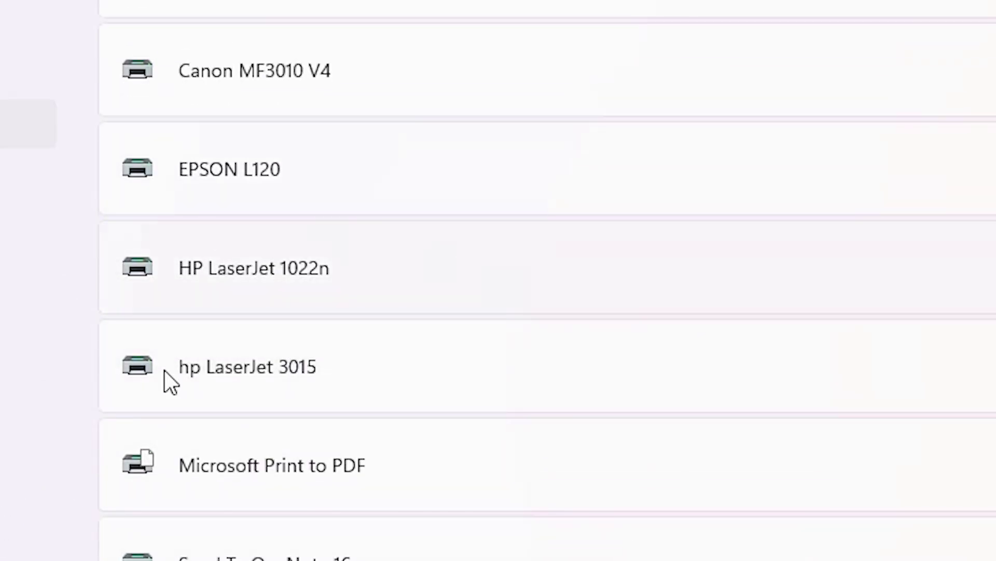